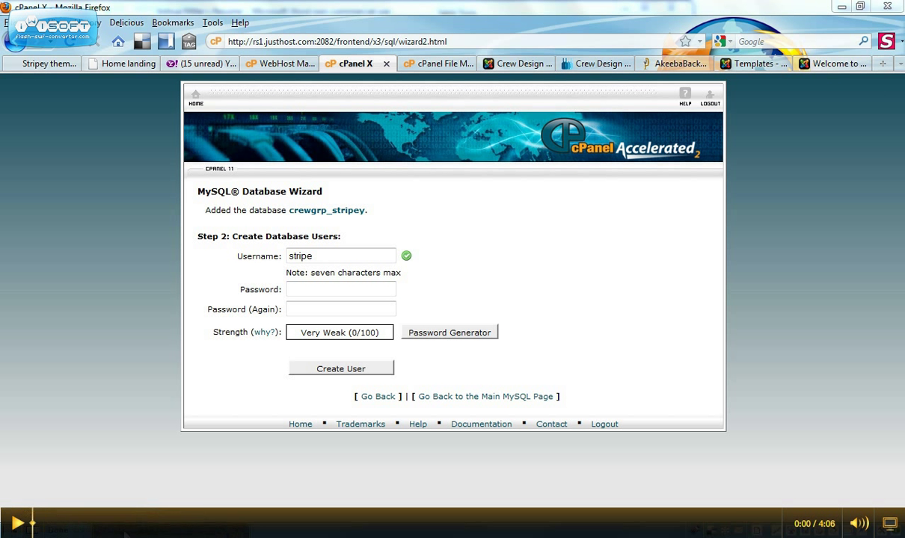
Create the database user stripe, entering its password in both password fields.
left_click(325, 289)
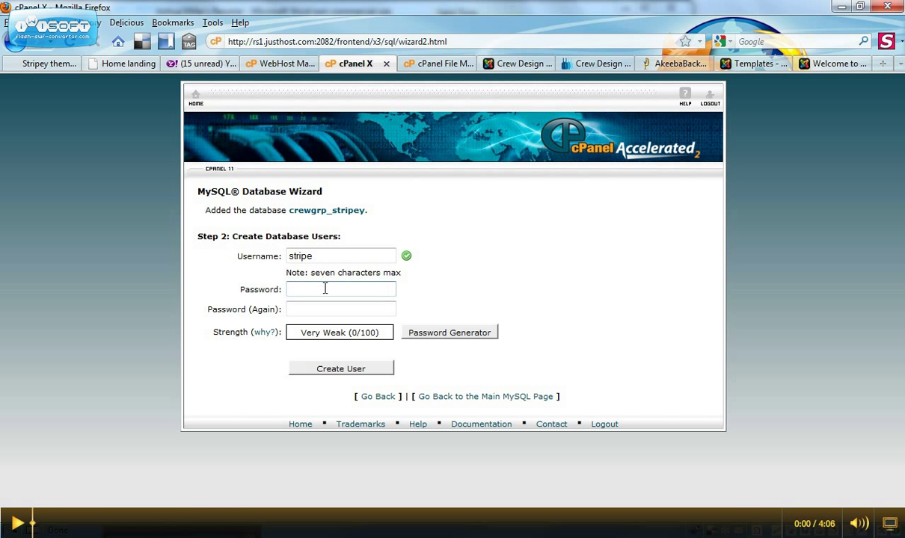
type("••••••••••")
key("Tab")
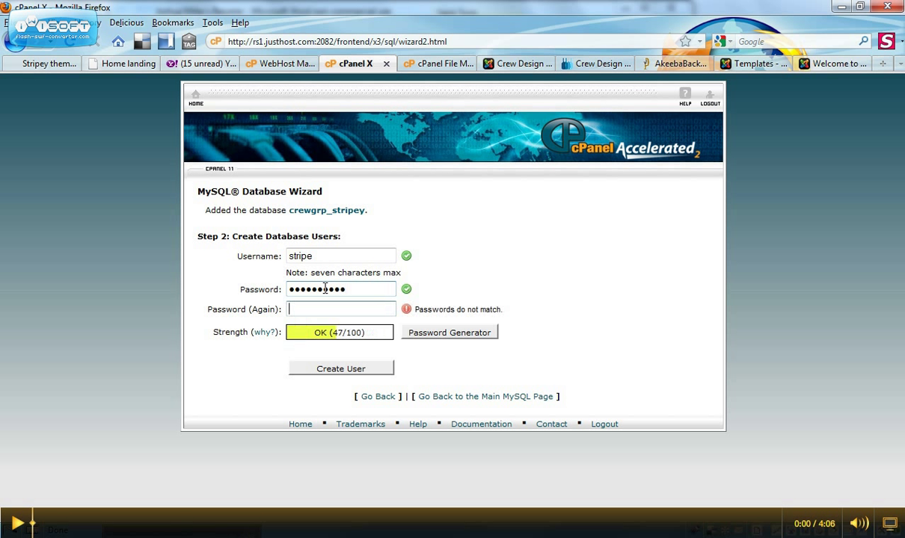
type("••••••••••")
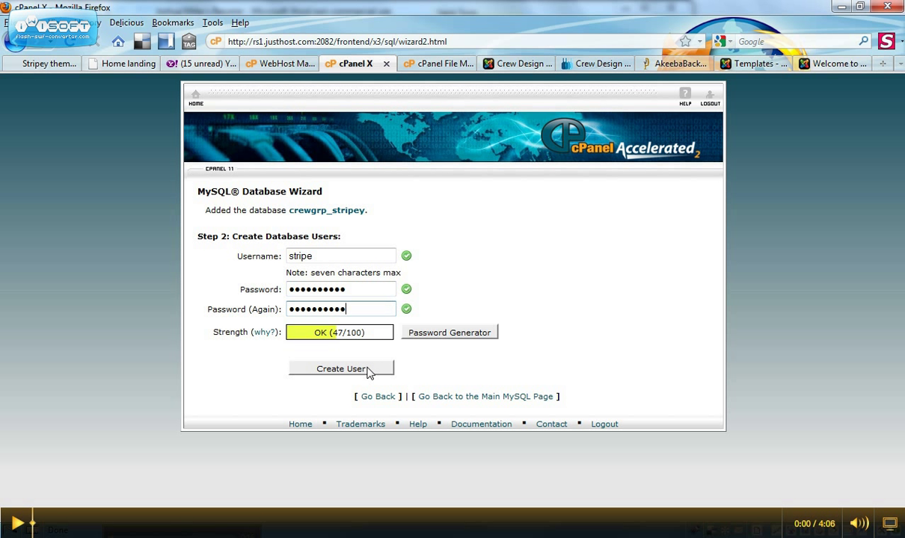
left_click(369, 369)
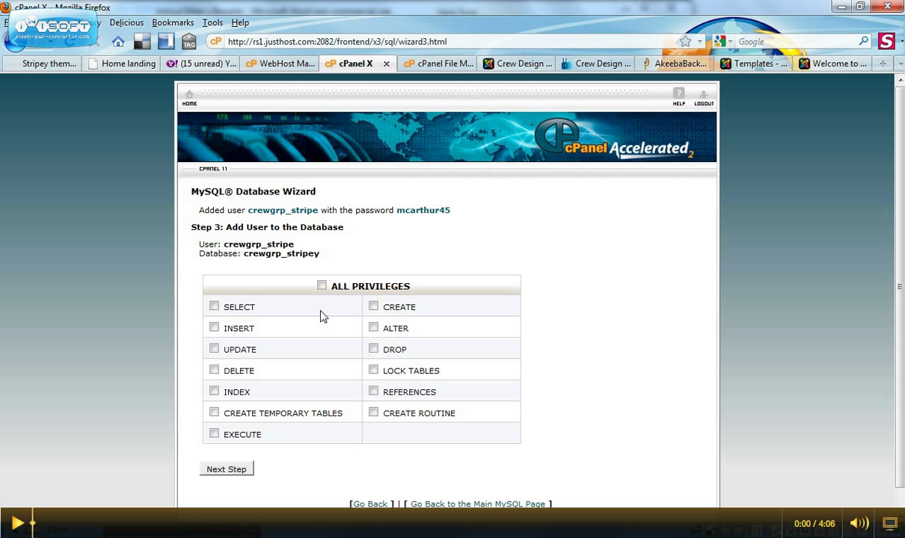
Grant the stripe user ALL PRIVILEGES on the crewgrp_stripey database.
left_click(321, 286)
left_click(244, 471)
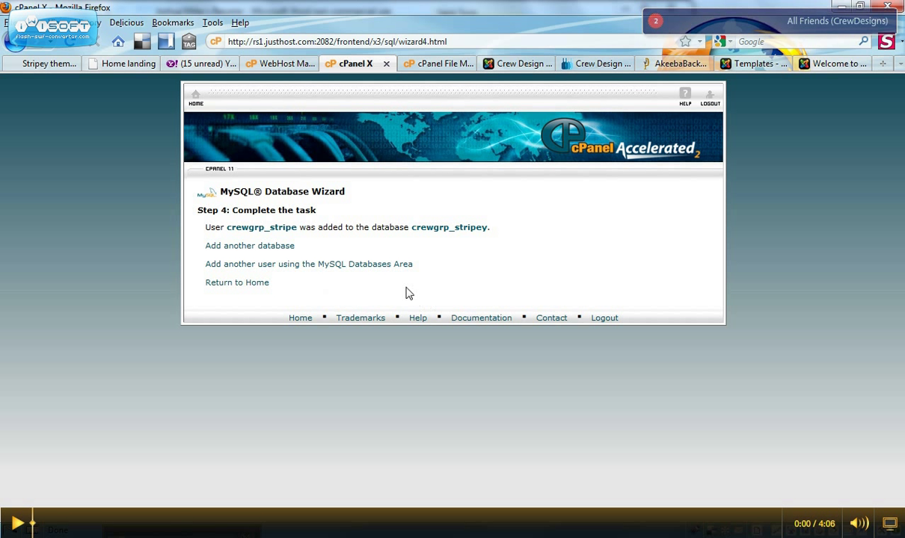
Return to cPanel home, then load stripey.crewdesigngroup.com in the browser.
left_click(262, 288)
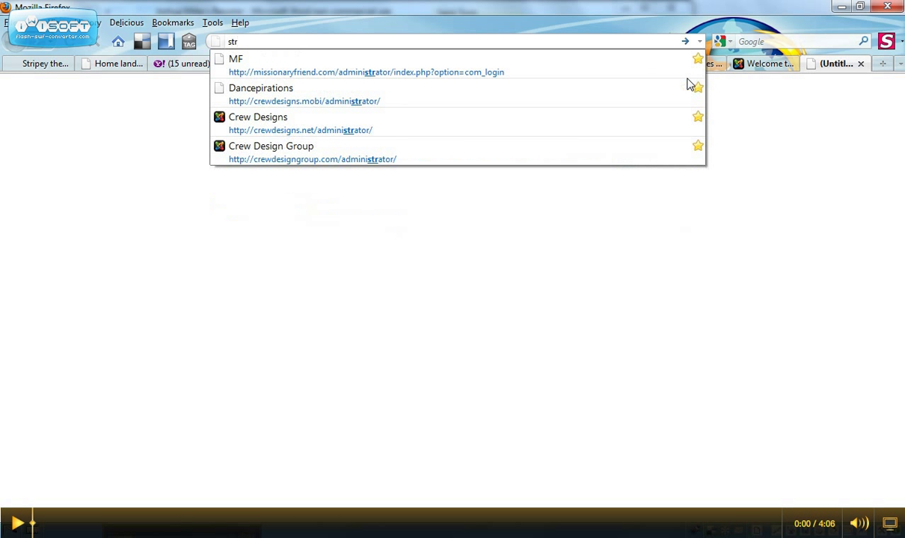
type("ey.")
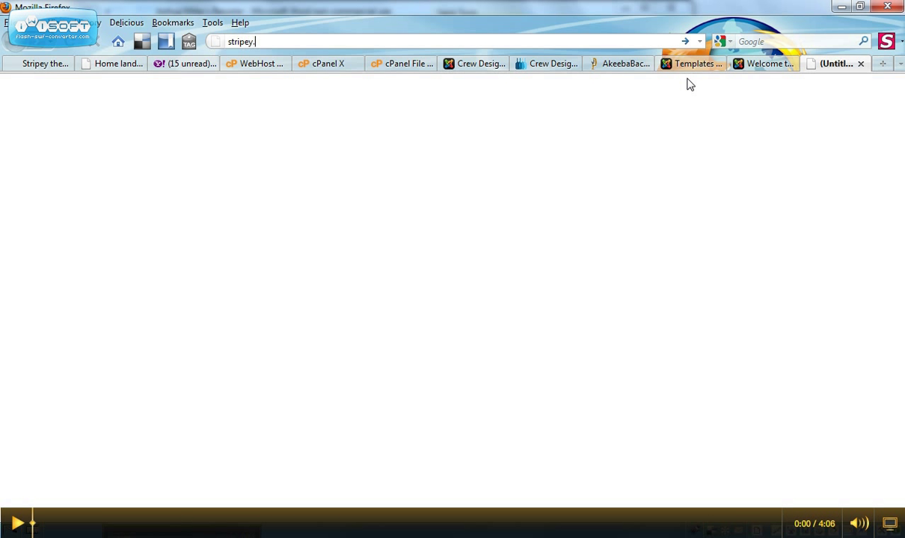
type("crewdesigngroup.co")
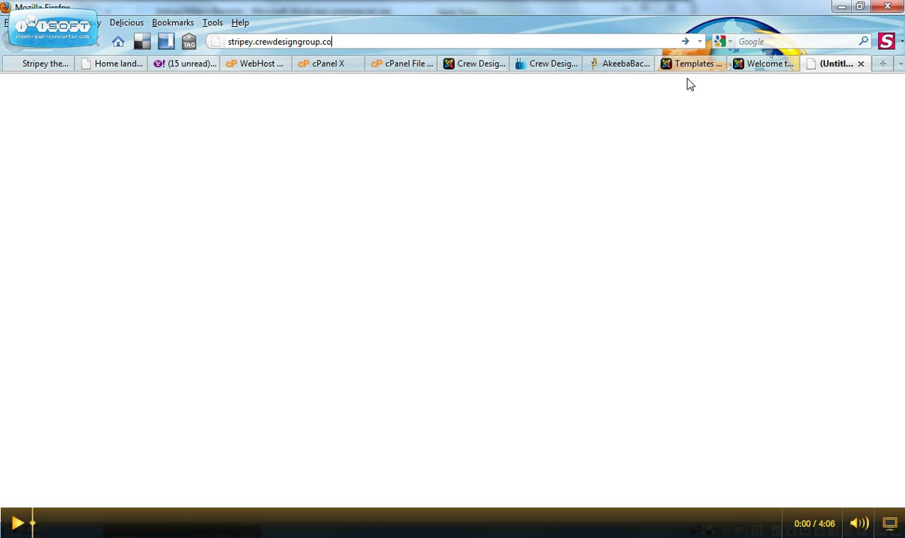
type("m")
key("Return")
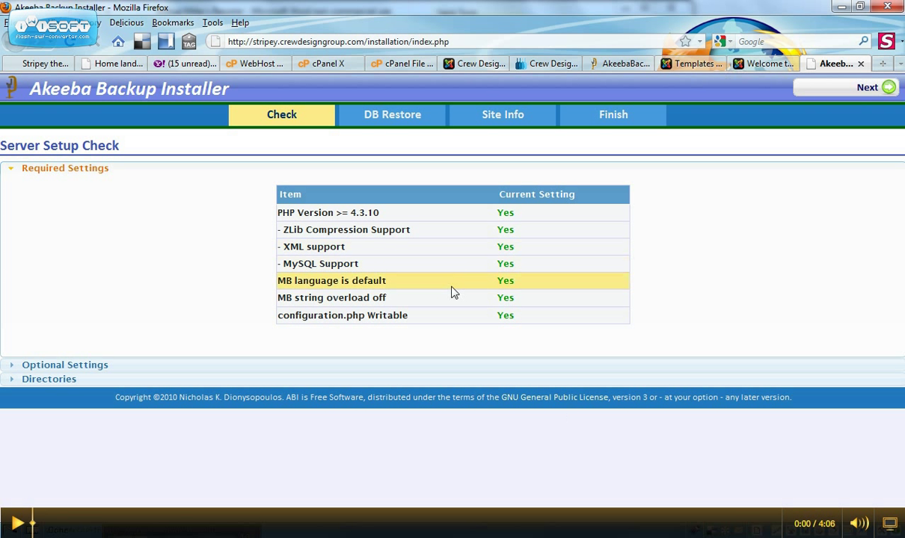
Accept the all-Yes Server Setup Check and continue to the DB Restore step.
left_click(874, 87)
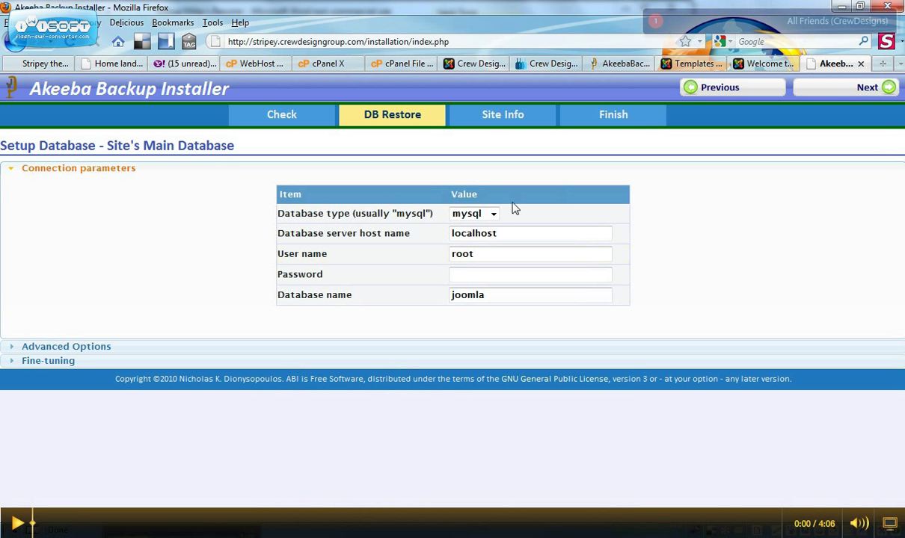
Set the database user to crewgrp_stripe, enter its password, and set database name crewgrp_stripey.
left_click(590, 258)
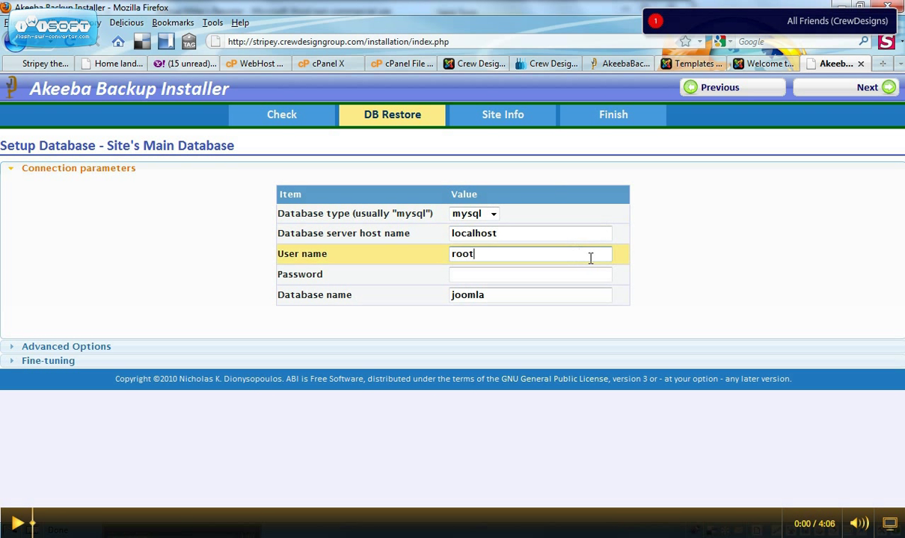
left_click_drag(531, 254, 368, 258)
type("crw")
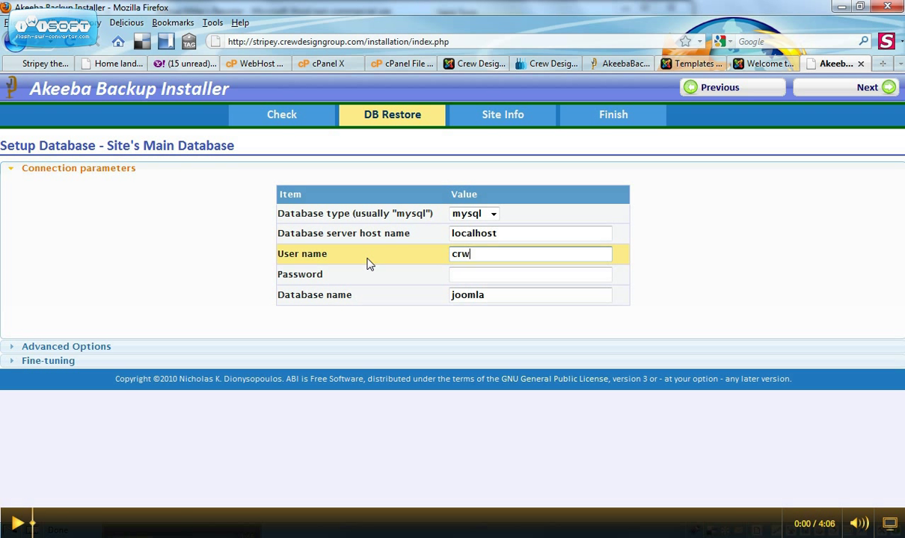
key("BackSpace")
type("ewgrp_stripe")
key("Tab")
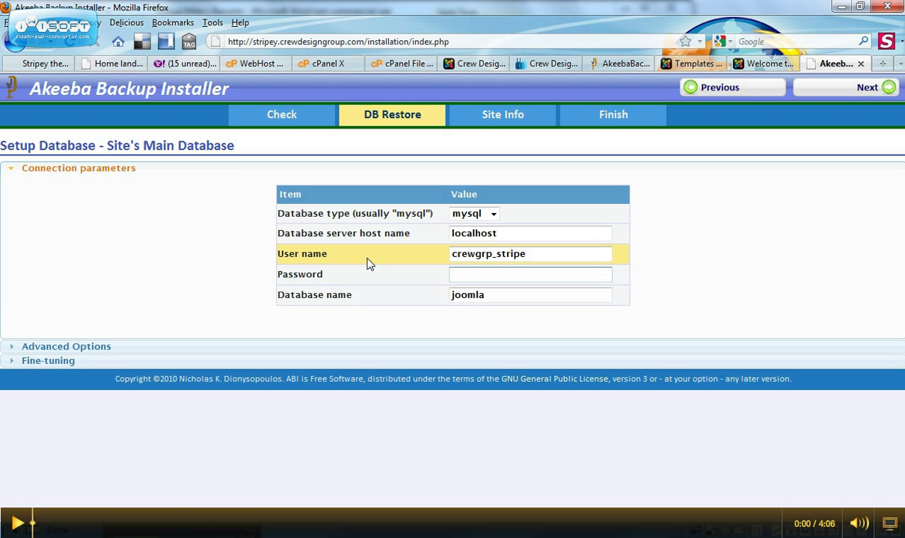
type("••••••••••")
key("Tab")
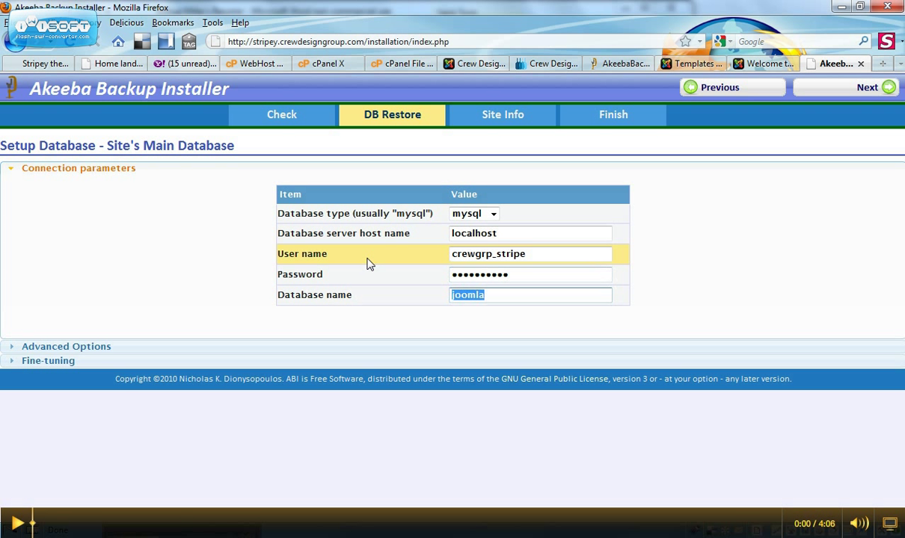
type("crewgrp_stripe")
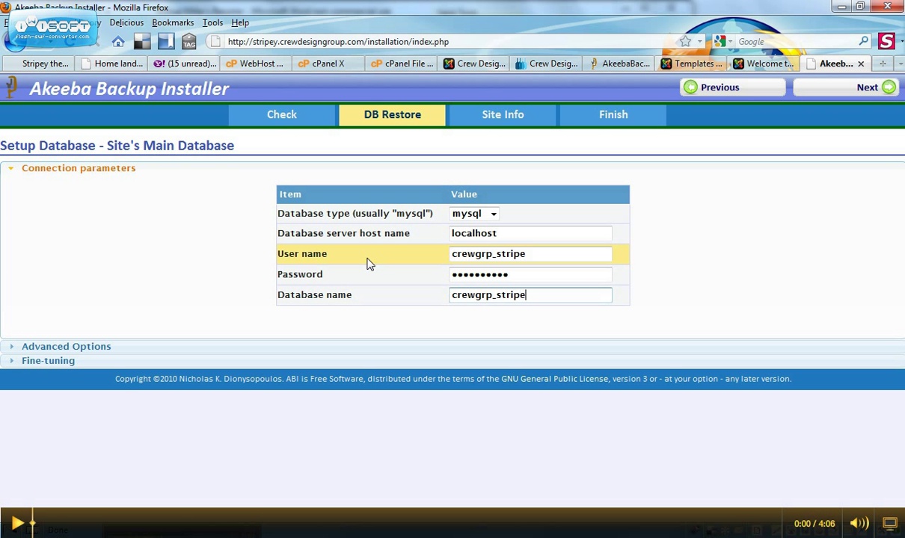
type("y")
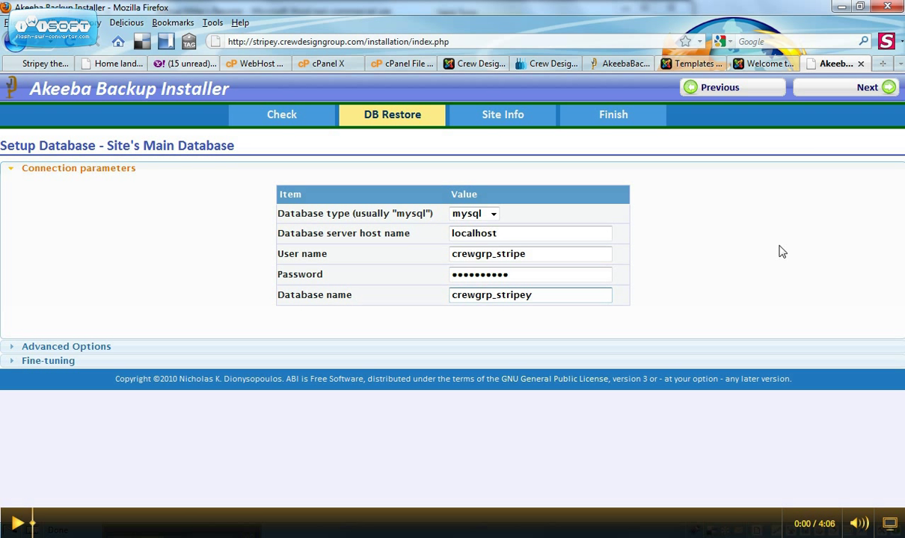
Run the database restore with these settings and dismiss the completed restoration report.
left_click(865, 88)
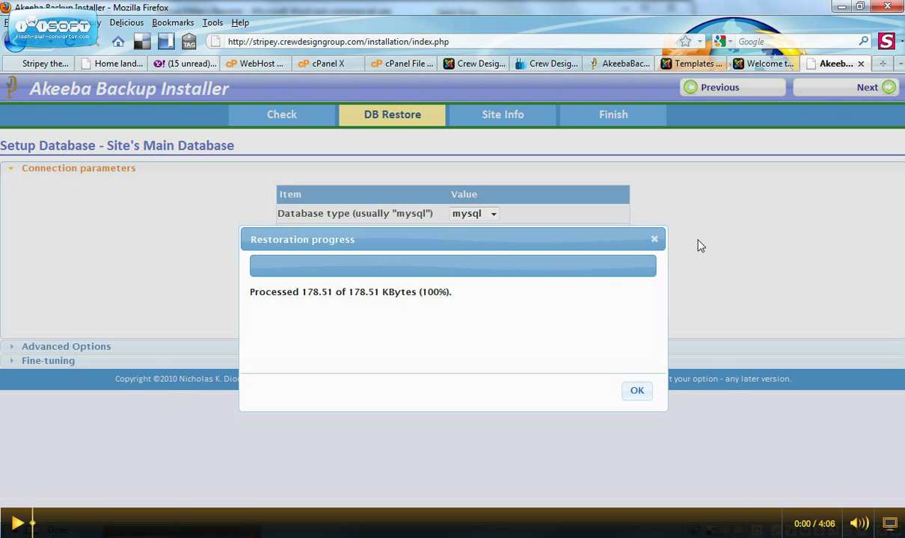
left_click(644, 393)
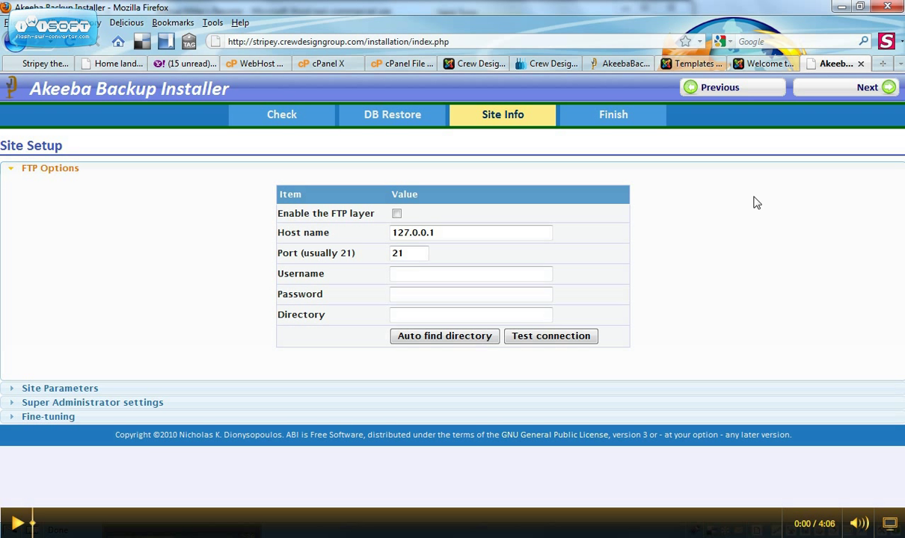
Advance to the Finish step and read the note about removing the installation directory.
left_click(869, 88)
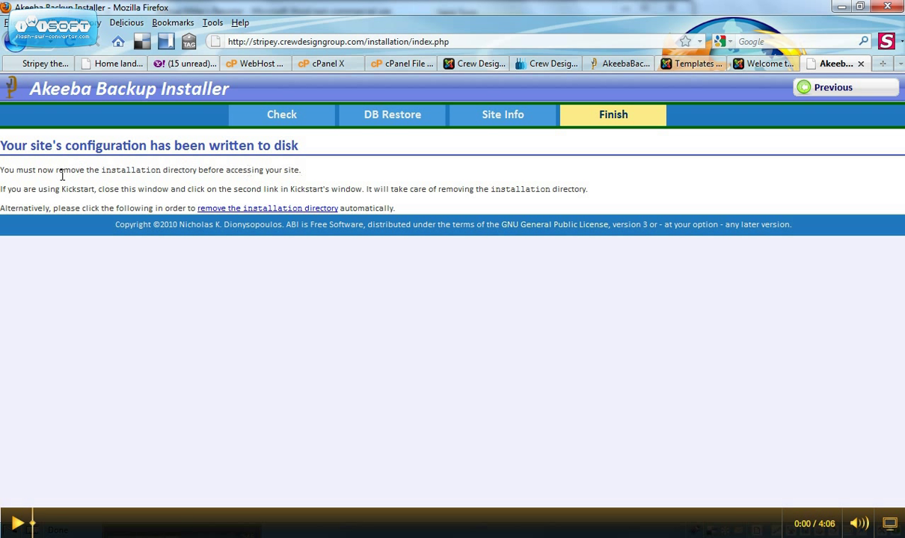
left_click_drag(97, 174, 173, 170)
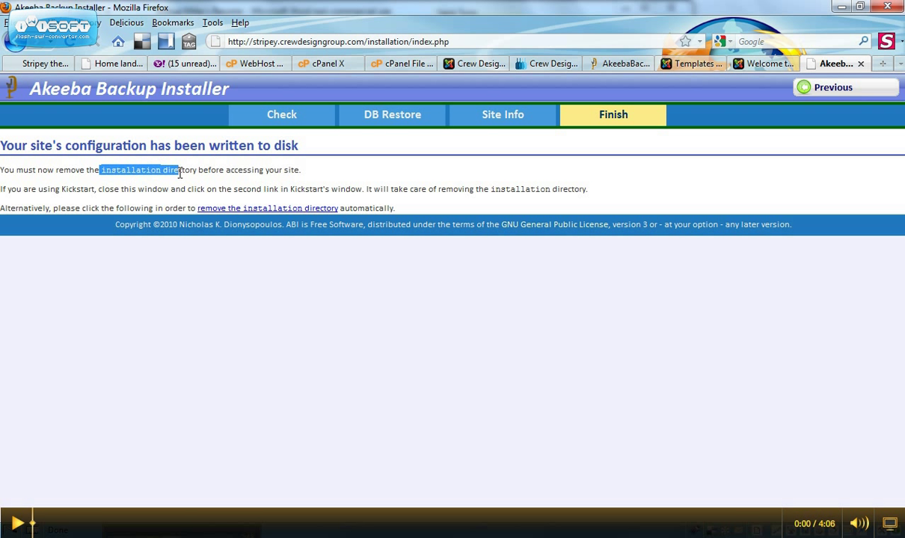
left_click(142, 170)
left_click_drag(94, 171, 170, 179)
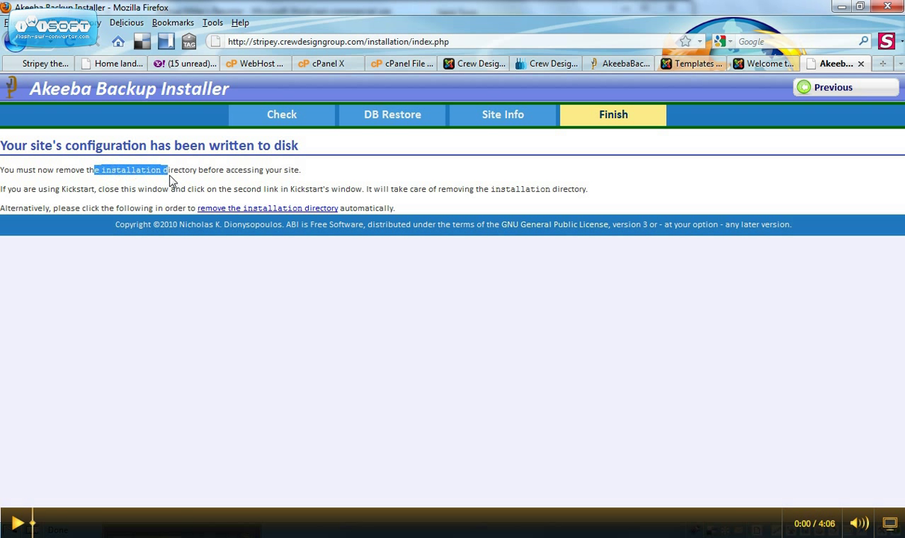
left_click(142, 169)
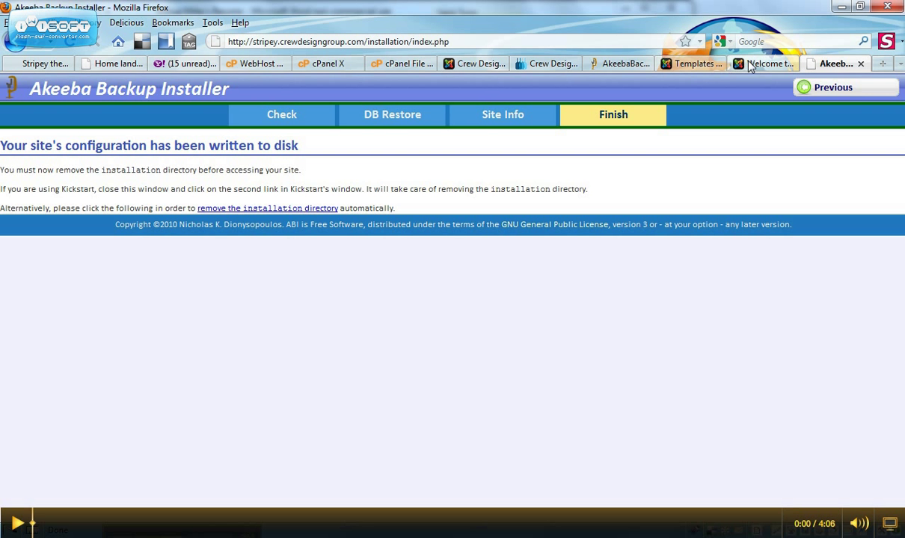
Delete the installation folder from /public_html/stripey in File Manager, then return to the installer.
left_click(395, 62)
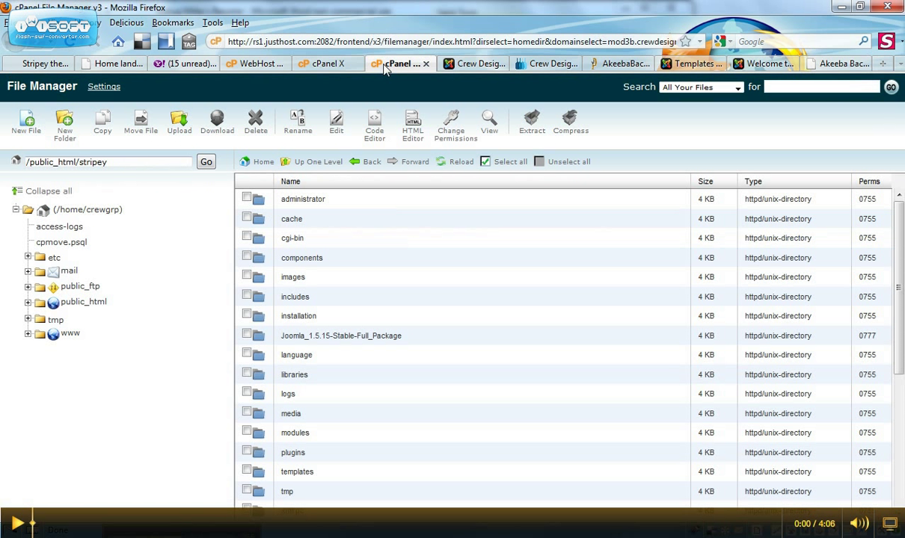
left_click(248, 315)
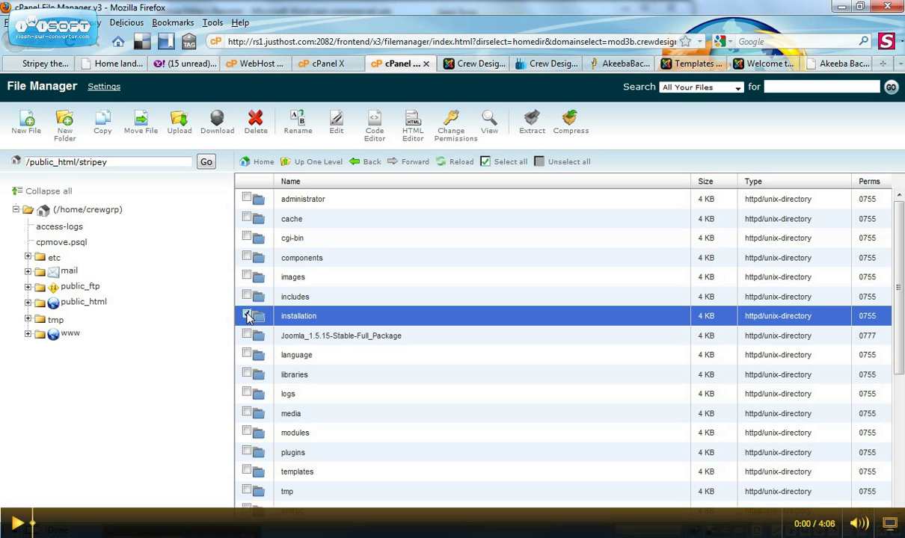
left_click(256, 128)
left_click(545, 340)
left_click(835, 64)
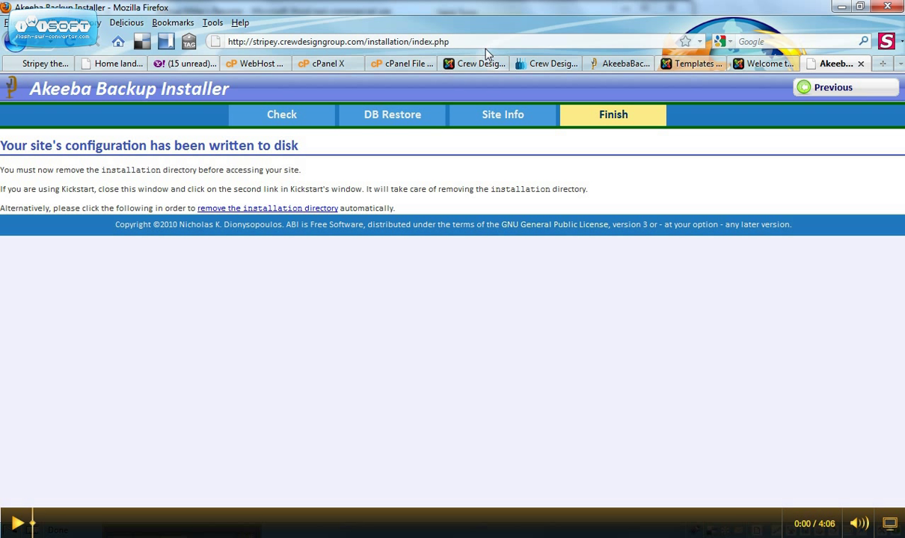
Strip installation/index.php from the address and view the restored site's home page.
left_click_drag(523, 39, 367, 46)
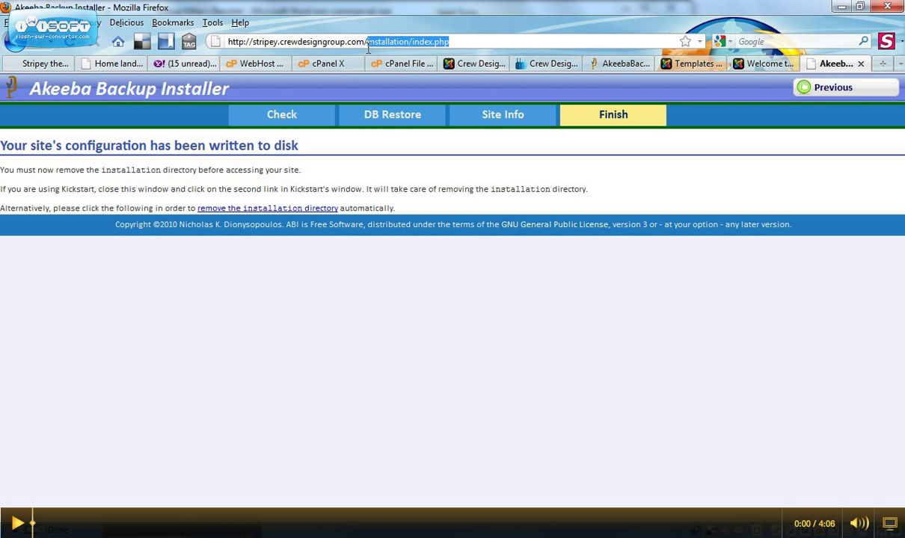
key("BackSpace")
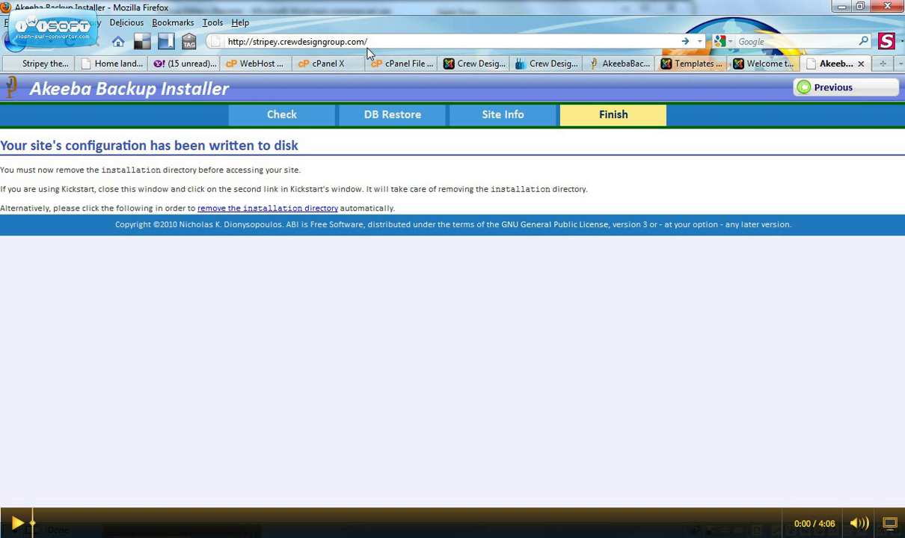
key("Return")
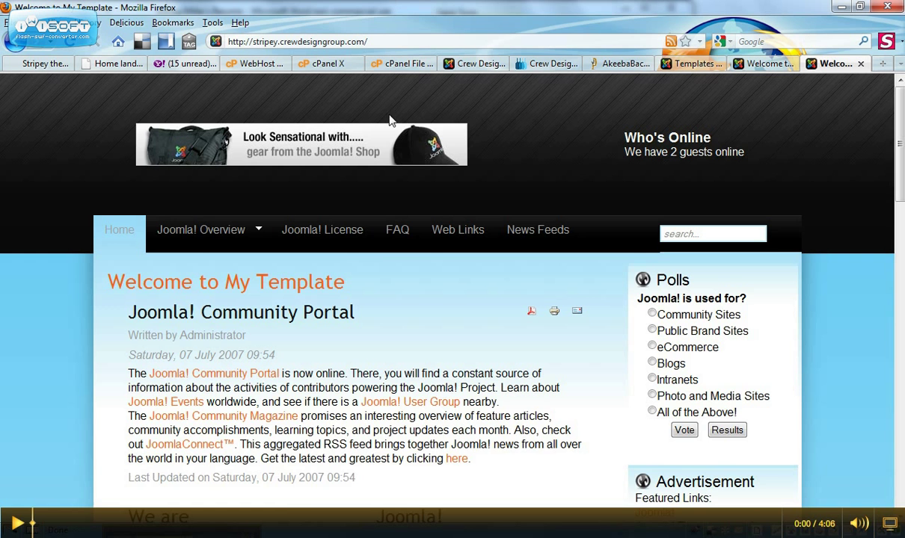
scroll(901, 124, "down", 1)
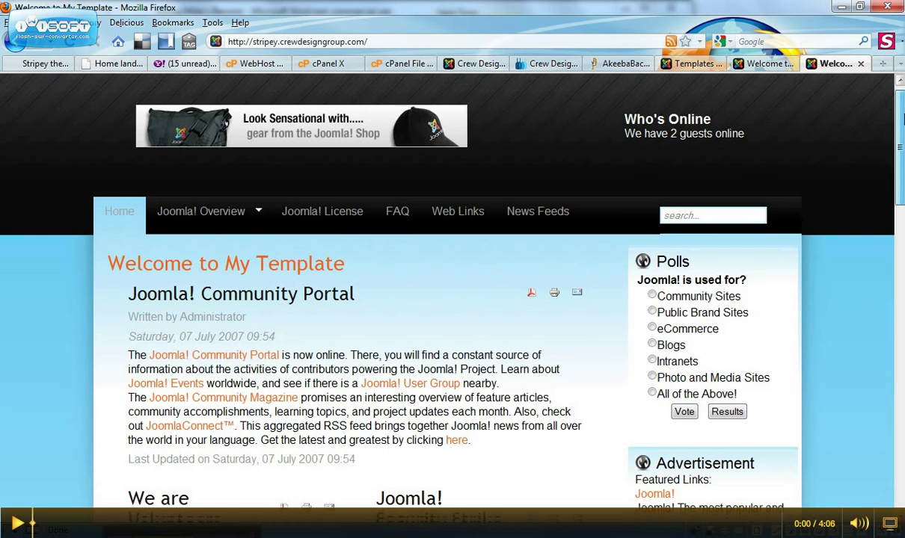
left_click_drag(901, 120, 899, 11)
Append administrator to the site address to load the Joomla admin login.
left_click(423, 41)
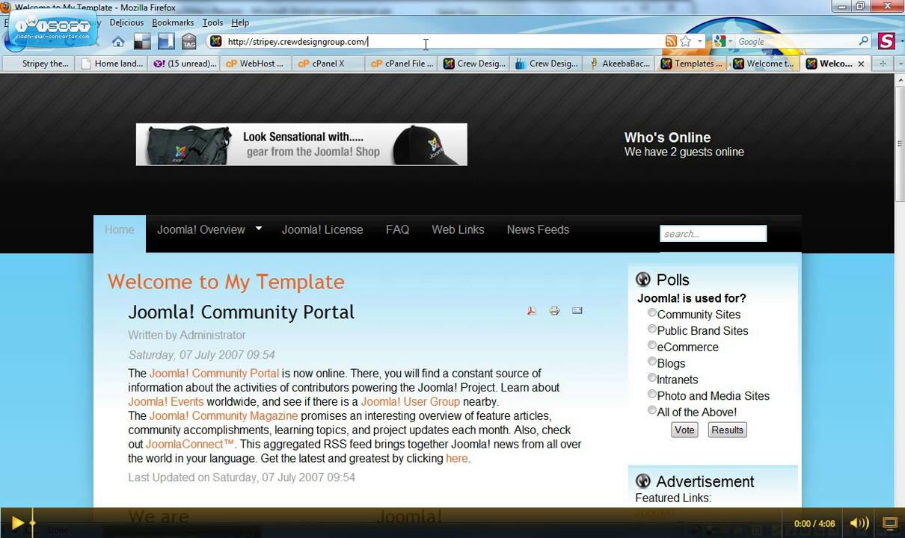
type("admin")
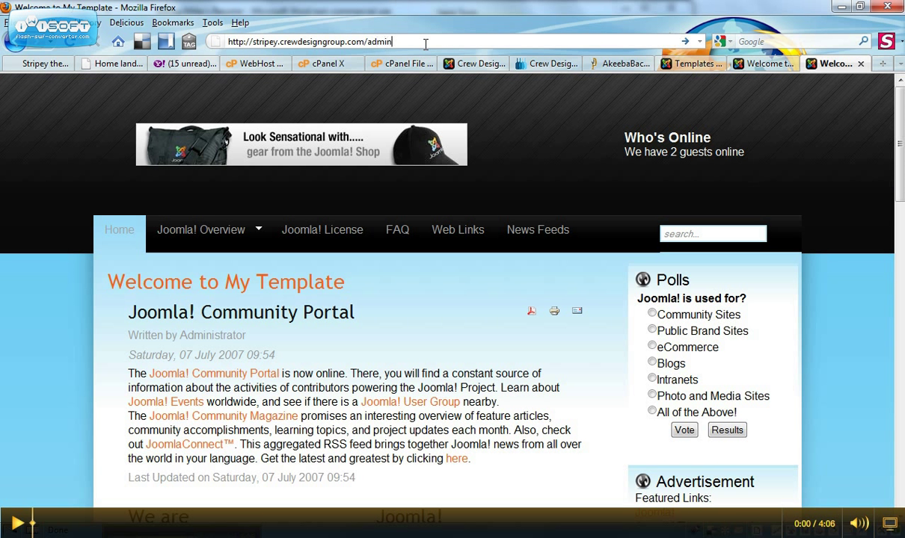
type("istrator")
key("Return")
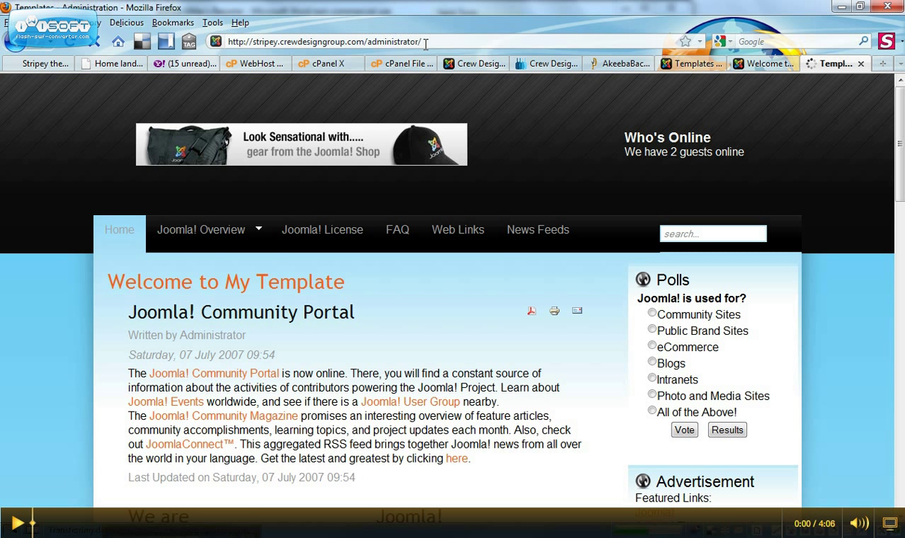